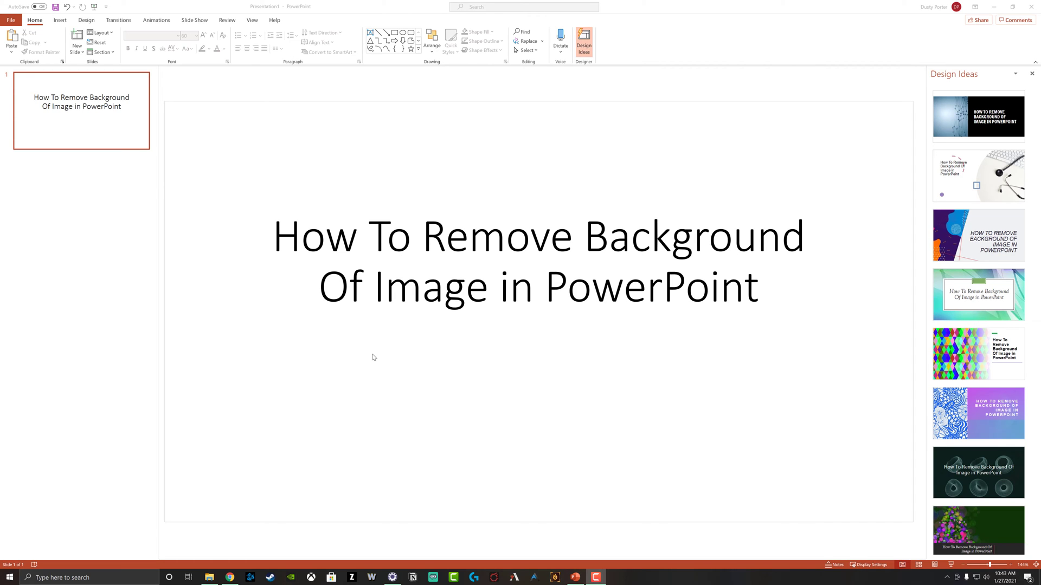
# Add new slides and insert the woman's portrait photo from this device onto slide 3
pyautogui.hotkey('ctrl', 'm')
pyautogui.hotkey('ctrl', 'm')
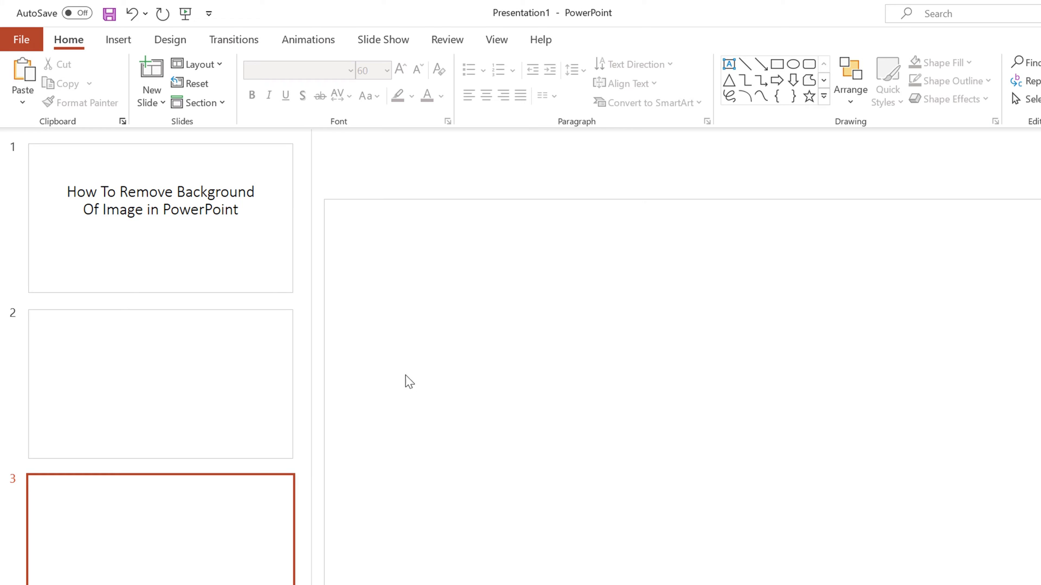
pyautogui.click(127, 48)
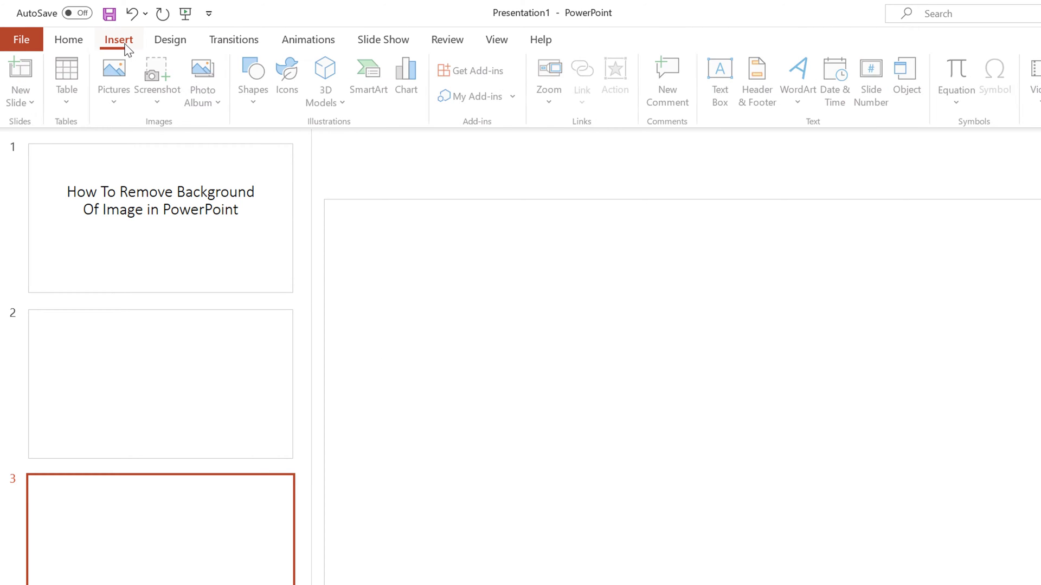
pyautogui.click(121, 89)
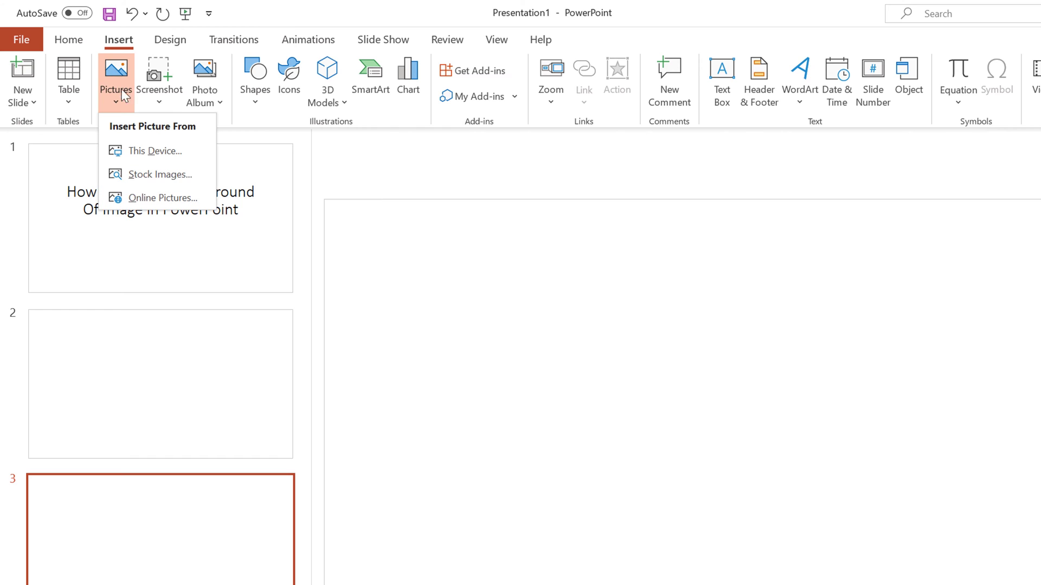
pyautogui.click(149, 152)
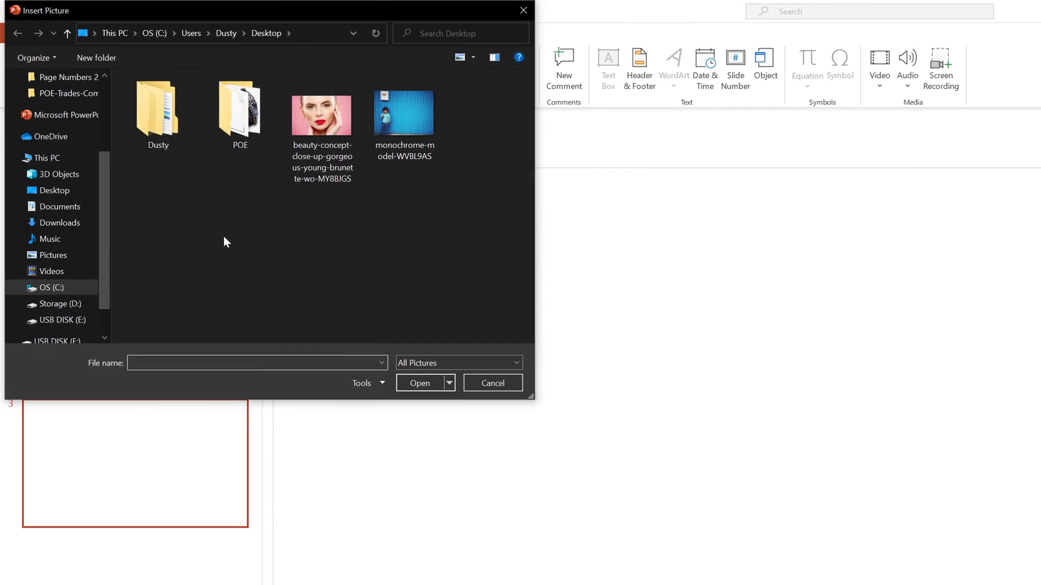
pyautogui.click(322, 130)
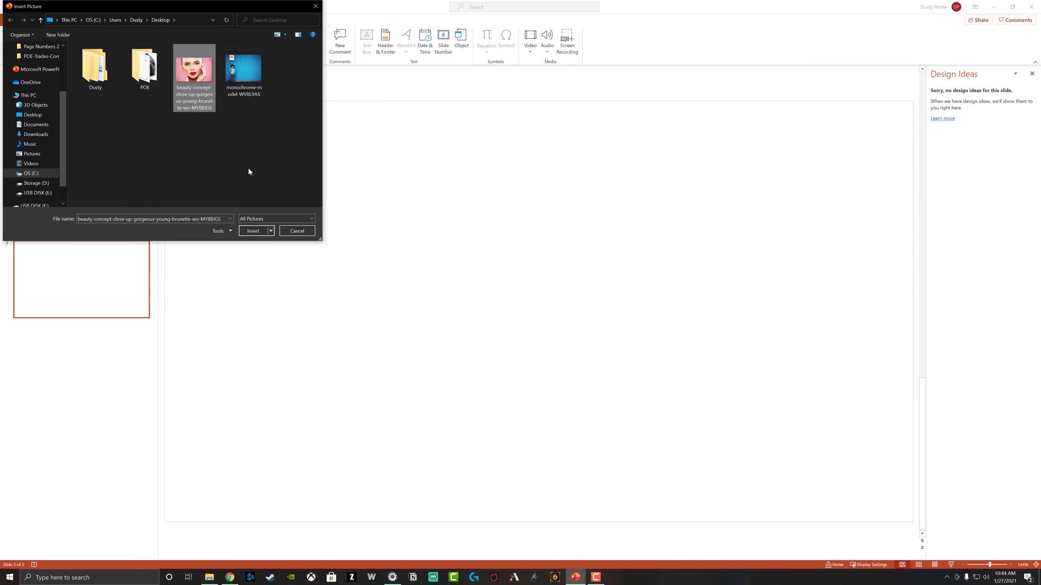
pyautogui.click(253, 231)
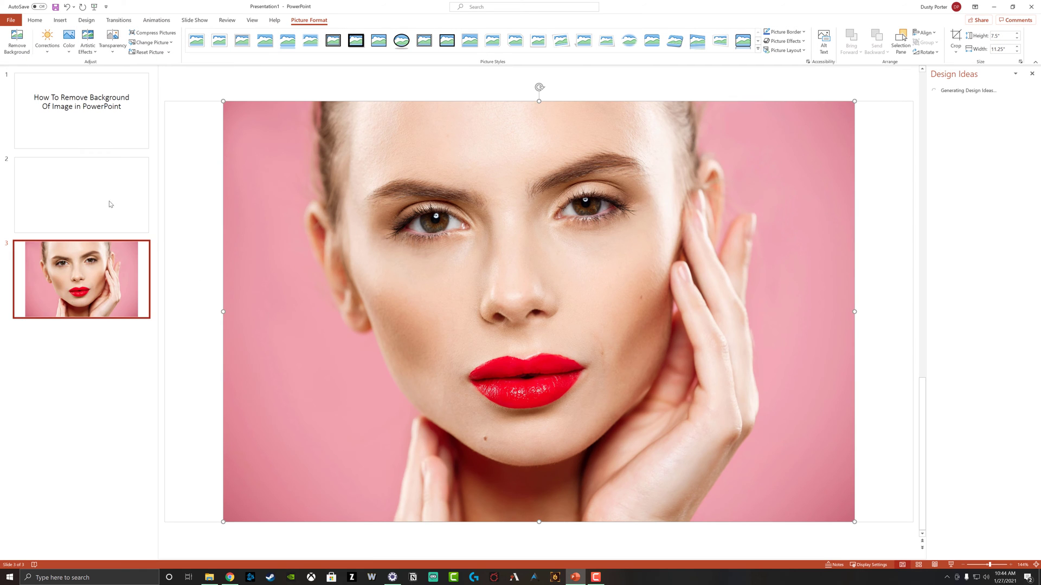
# Insert the boy photo from this device onto blank slide 2
pyautogui.click(110, 203)
pyautogui.click(66, 22)
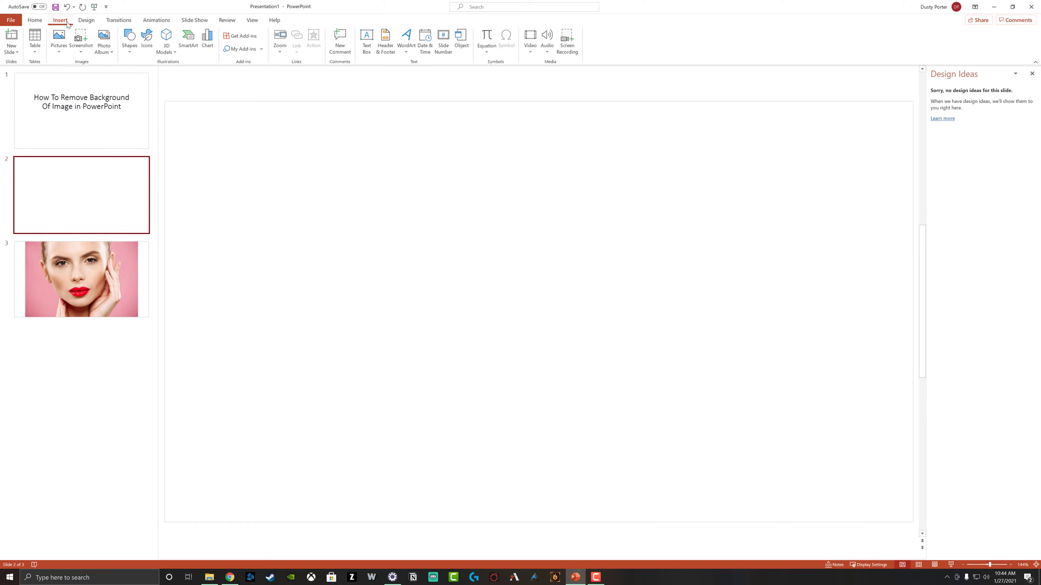
pyautogui.click(61, 50)
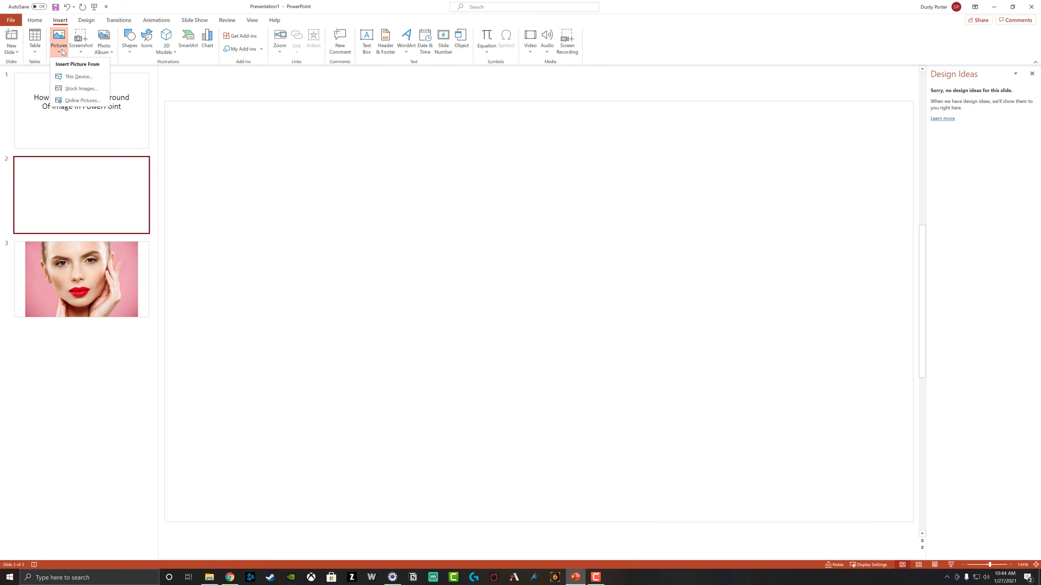
pyautogui.click(72, 76)
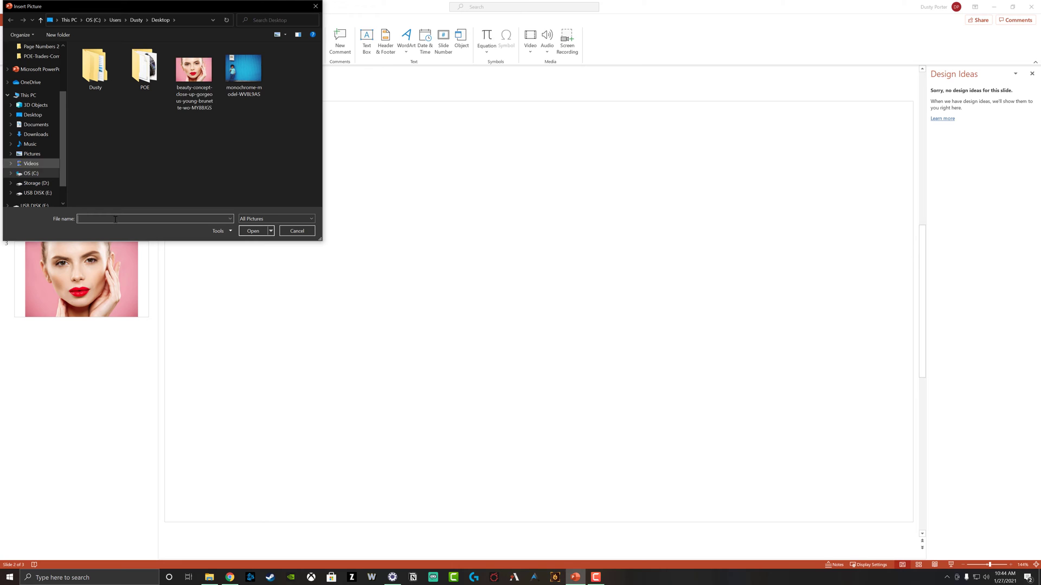
pyautogui.click(234, 96)
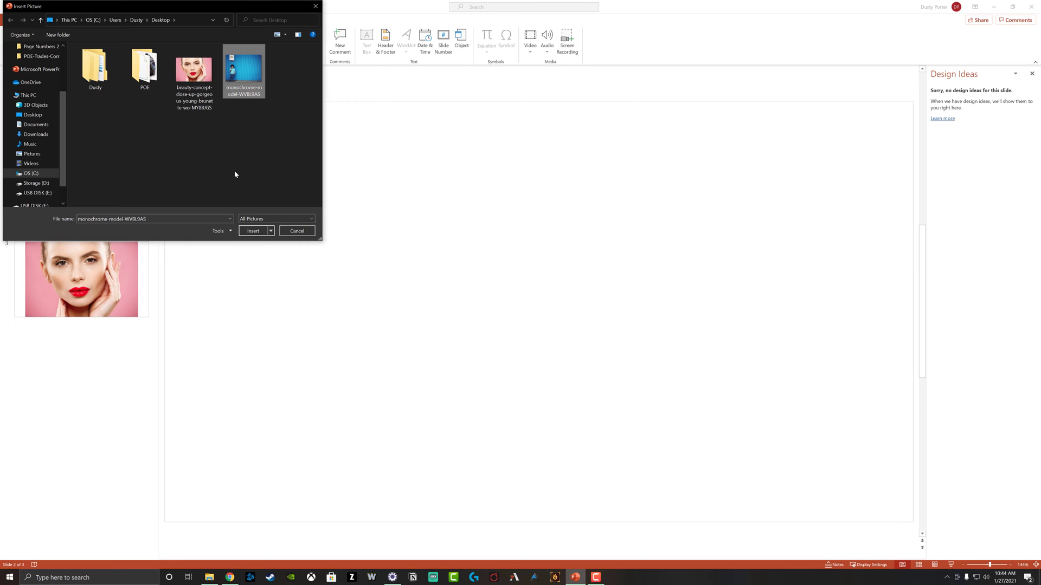
pyautogui.click(254, 231)
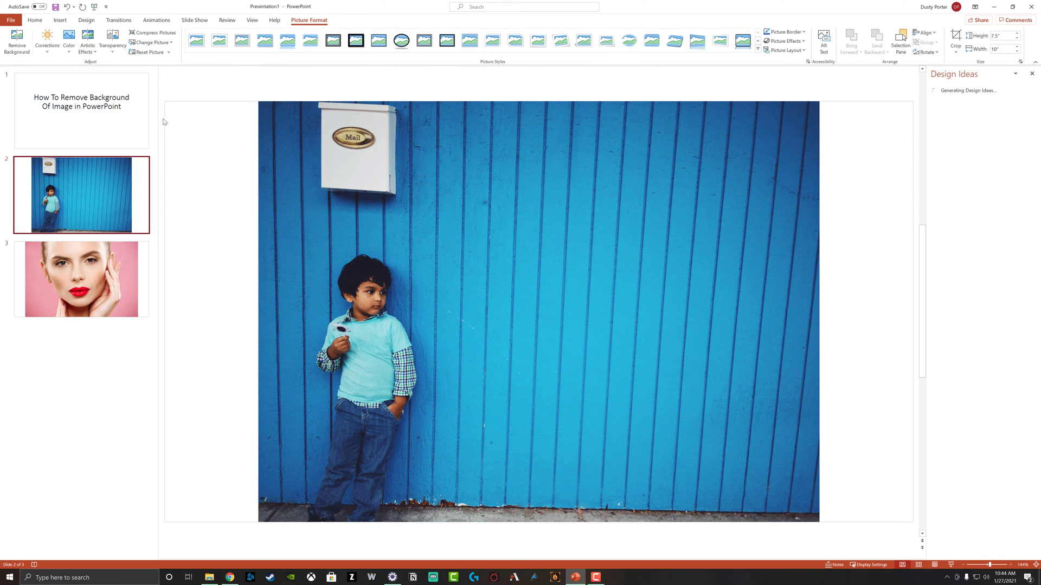
# Select the woman's photo on slide 3 and choose Color > Set Transparent Color
pyautogui.click(125, 271)
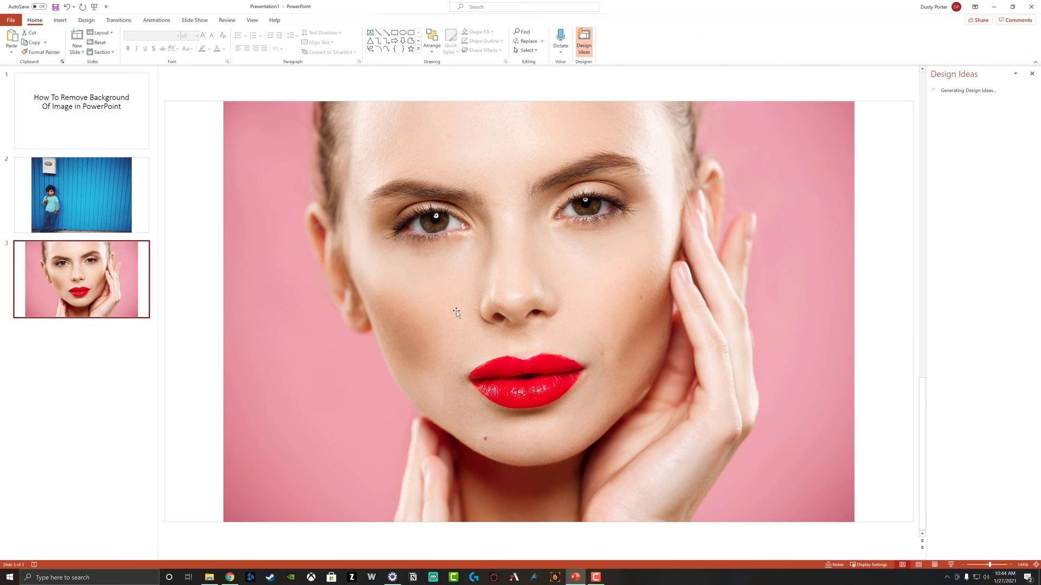
pyautogui.click(328, 220)
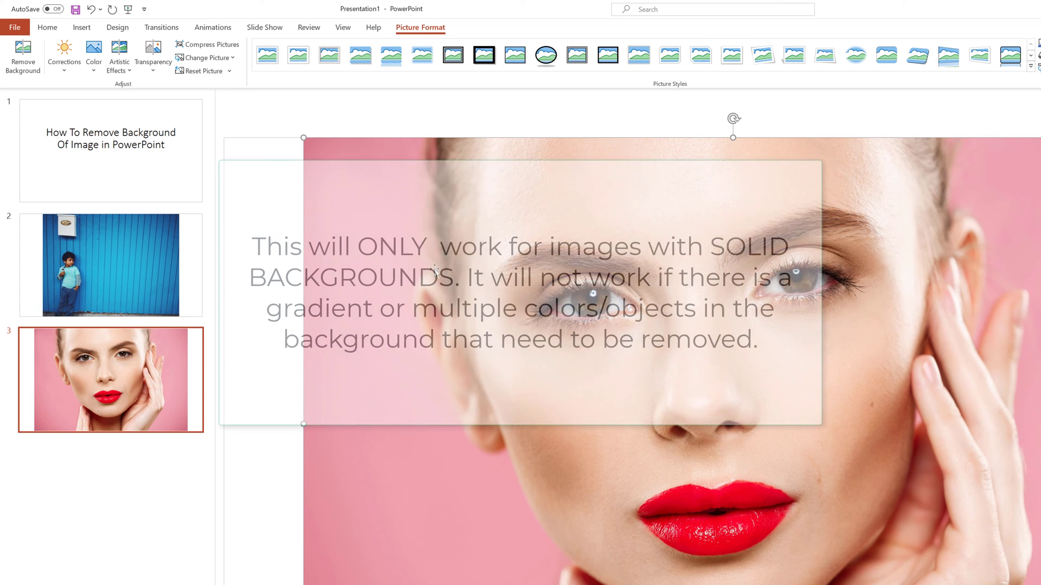
pyautogui.click(96, 69)
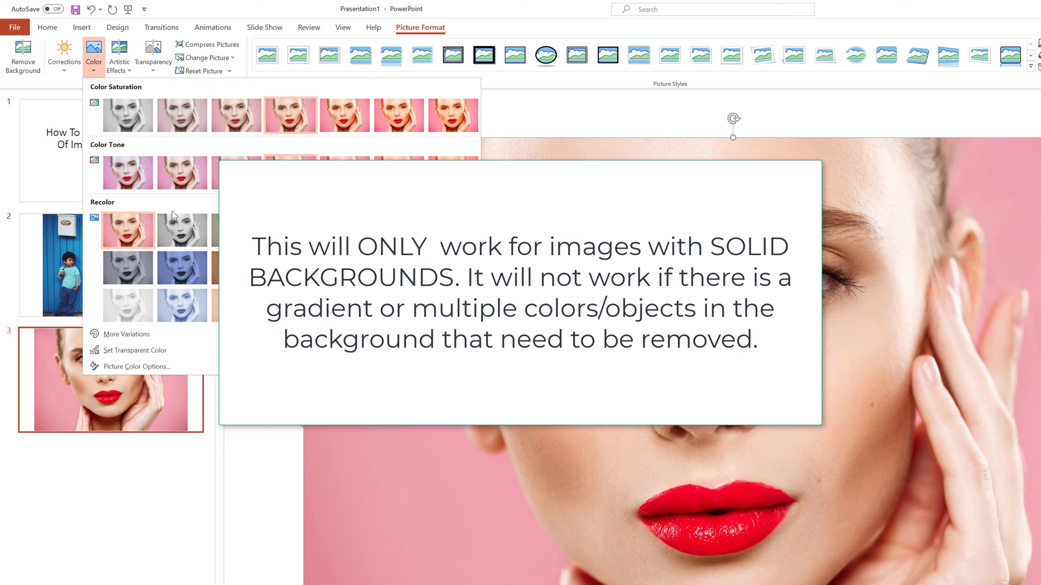
pyautogui.click(134, 350)
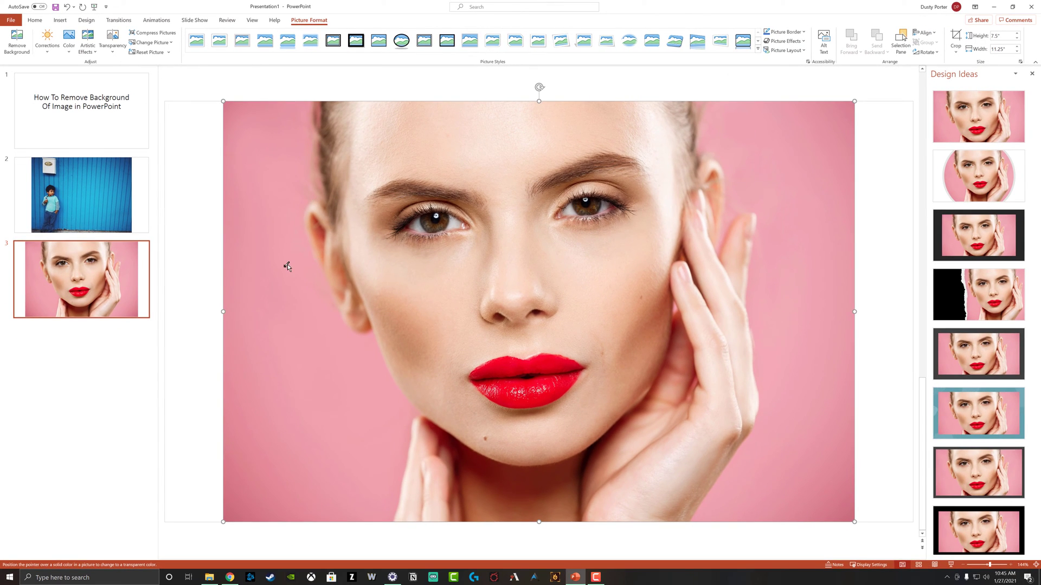
pyautogui.click(251, 173)
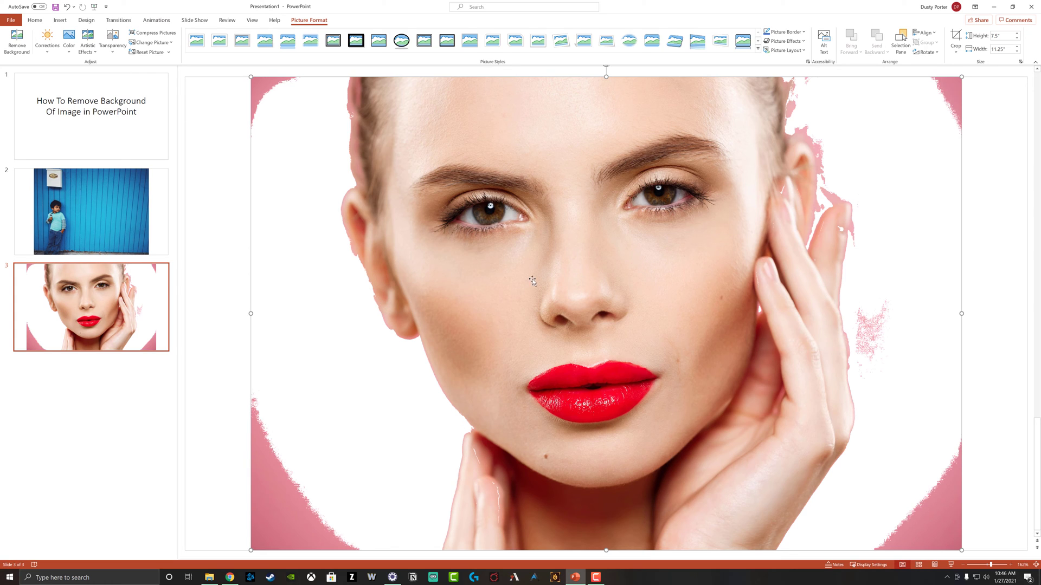
pyautogui.hotkey('ctrl', 'z')
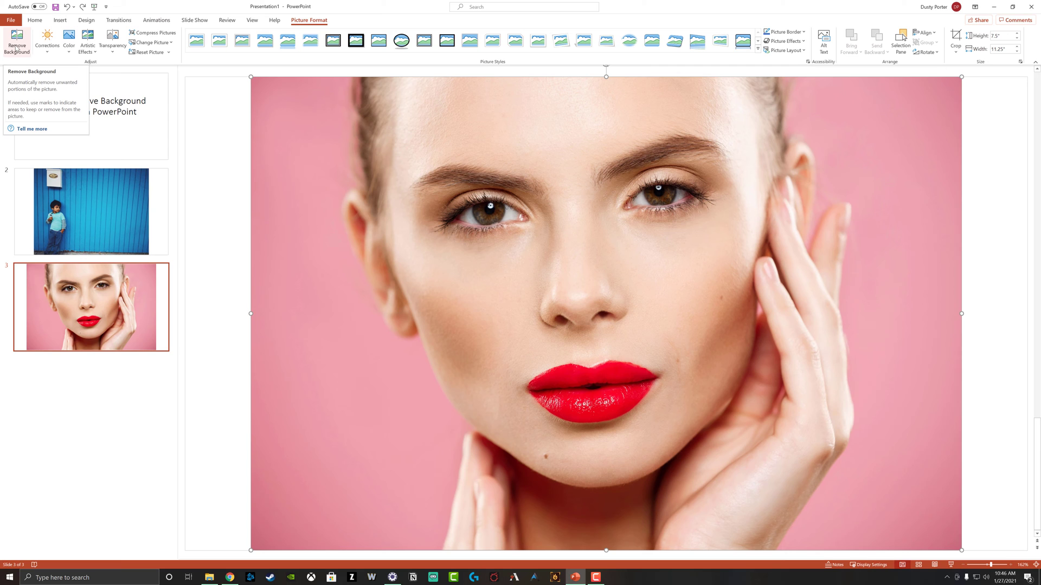
# Start Remove Background on the portrait and switch to Mark Areas to Keep, undoing a bad stroke
pyautogui.click(17, 49)
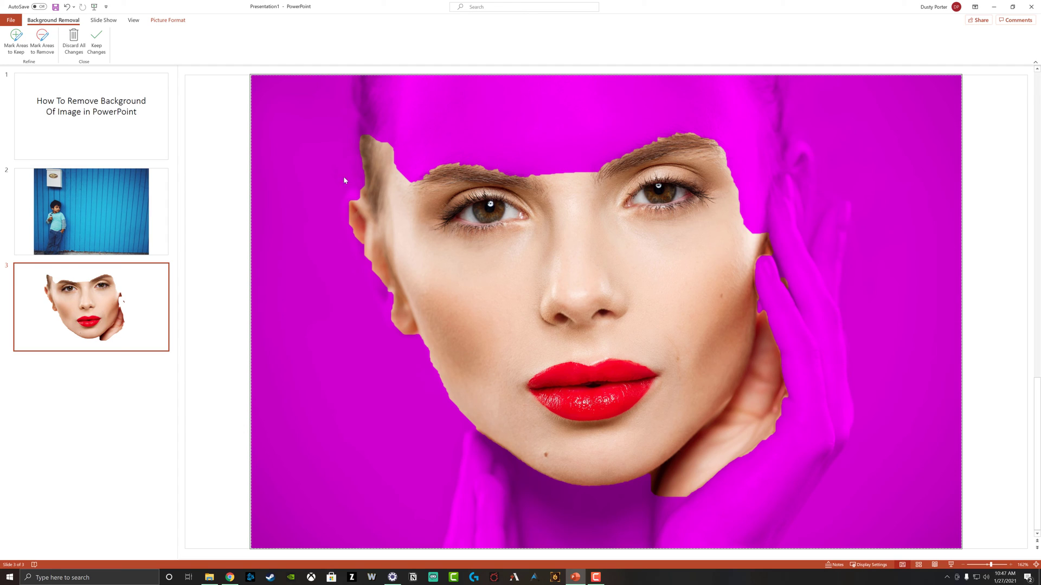
pyautogui.click(16, 48)
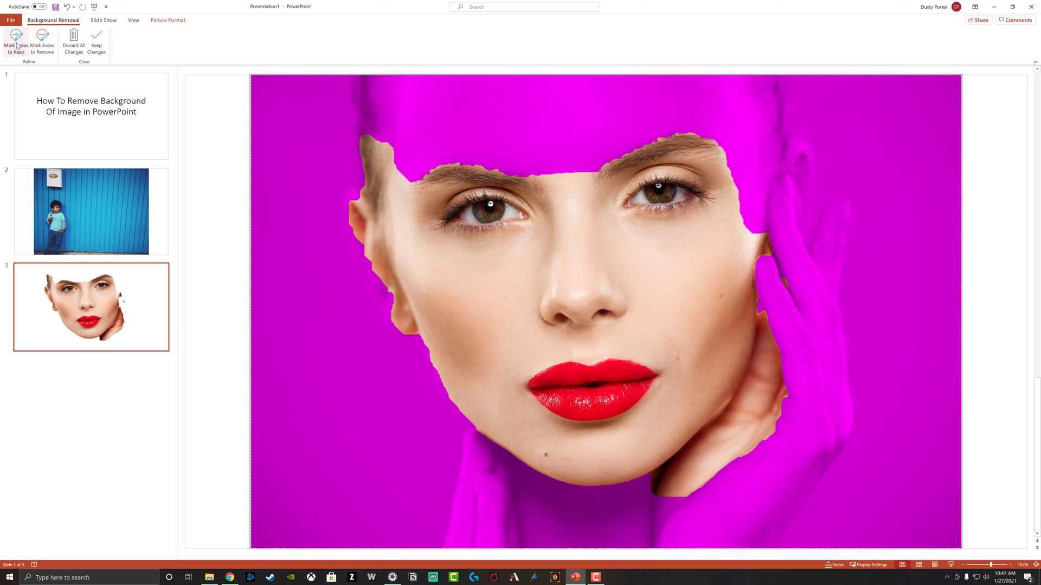
pyautogui.click(17, 49)
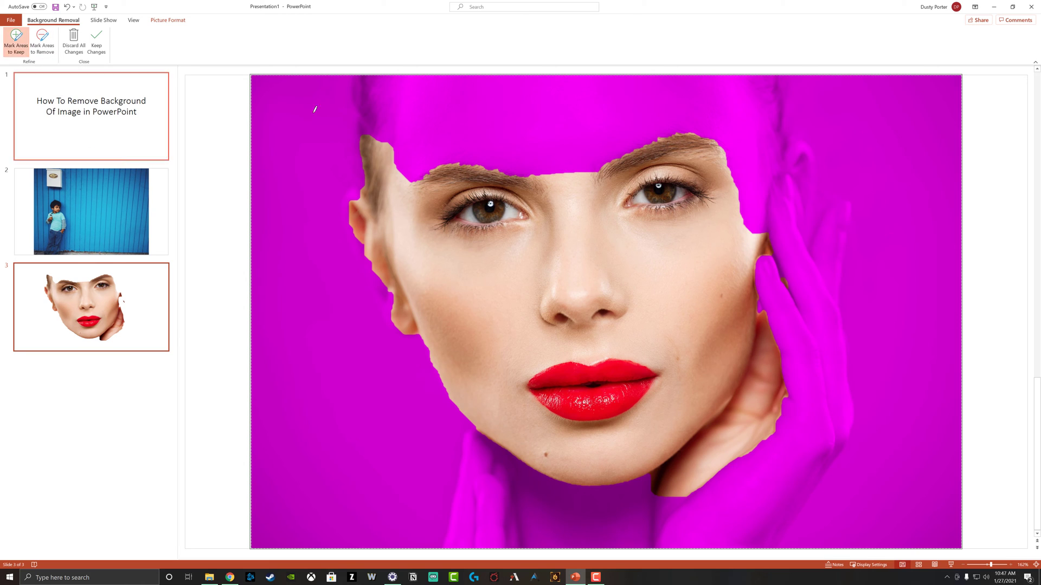
pyautogui.moveTo(413, 95)
pyautogui.mouseDown()
pyautogui.moveTo(471, 137)
pyautogui.moveTo(427, 150)
pyautogui.mouseUp()
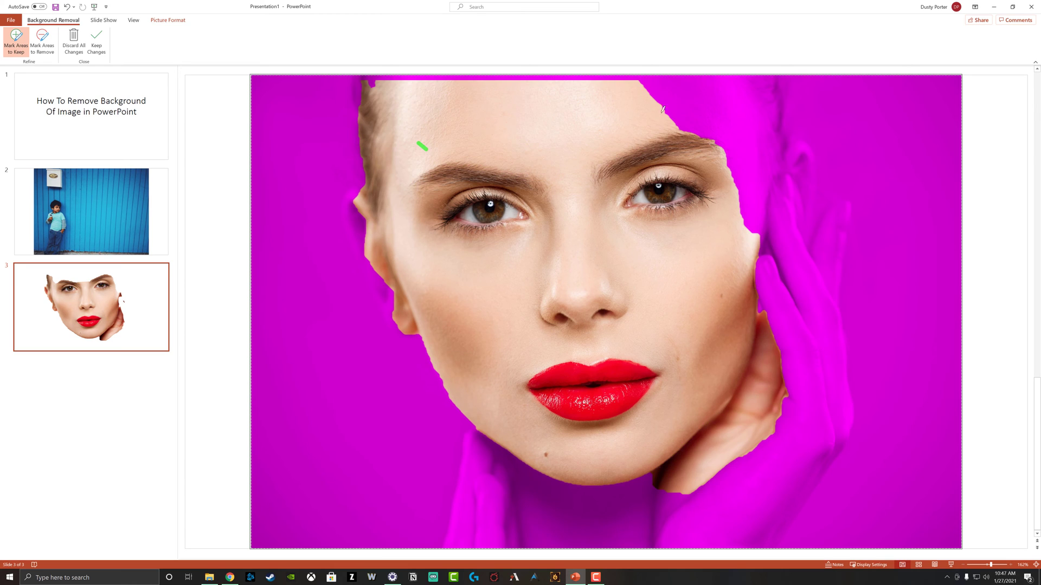
pyautogui.hotkey('ctrl', 'z')
# Mark the top-right hair, the area right of the hairline and beside the hand to keep
pyautogui.moveTo(735, 89); pyautogui.dragTo(678, 103)
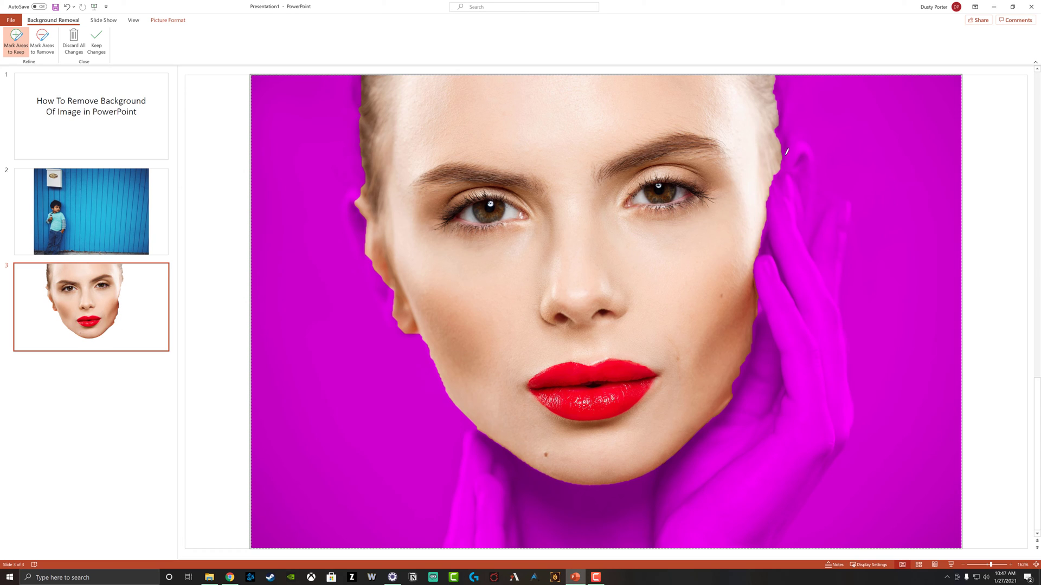
pyautogui.moveTo(785, 154); pyautogui.dragTo(819, 157)
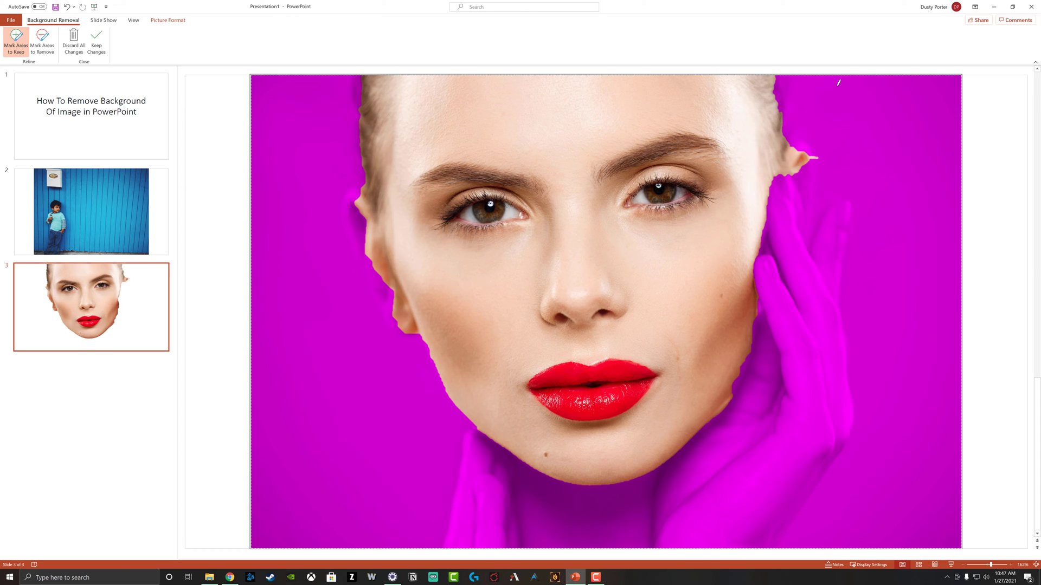
pyautogui.moveTo(792, 214); pyautogui.dragTo(849, 299)
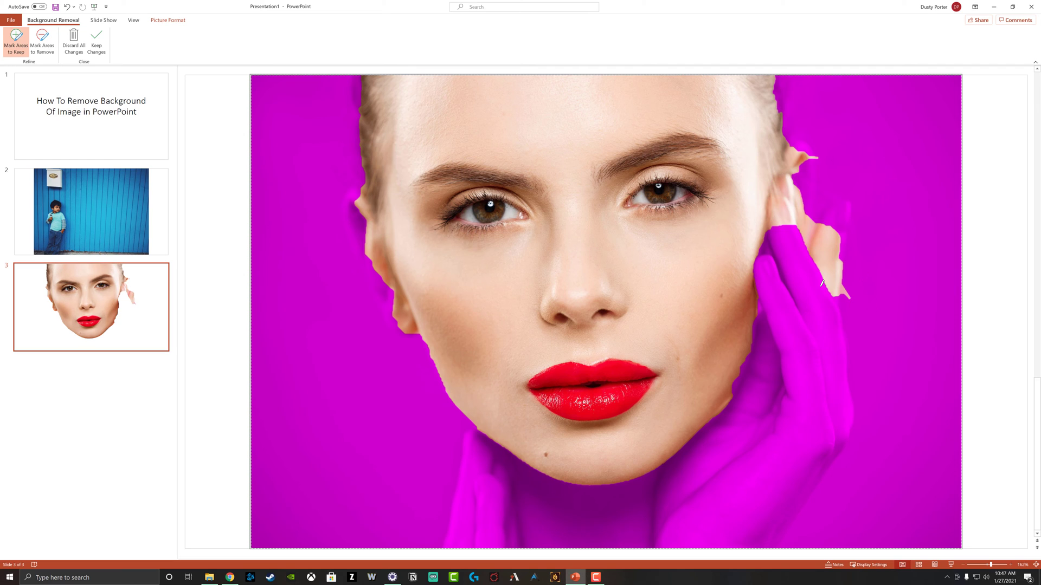
pyautogui.moveTo(821, 281); pyautogui.dragTo(771, 297)
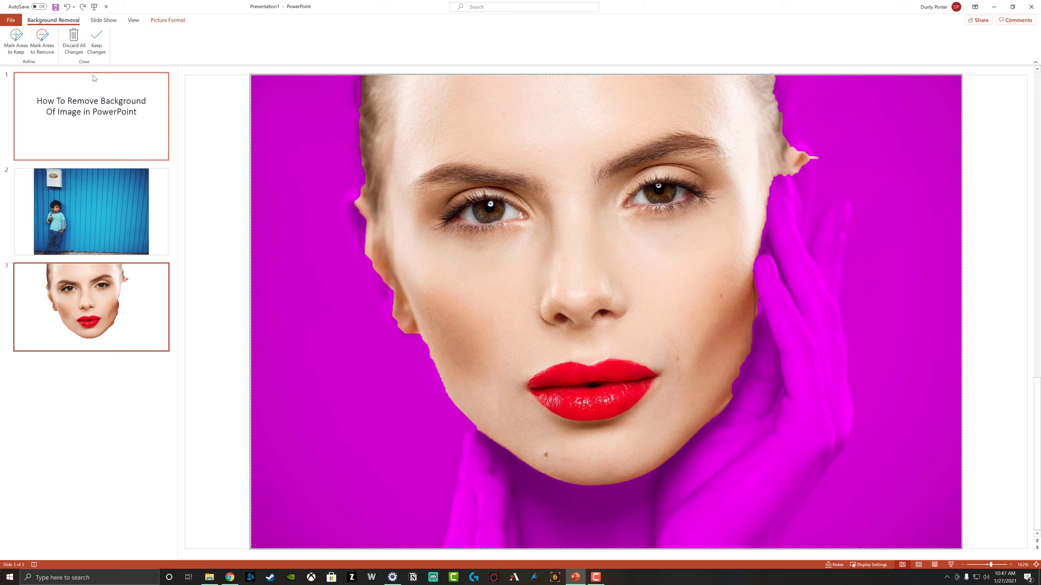
# Mark the left hairline to keep and apply Keep Changes to the portrait
pyautogui.click(17, 42)
pyautogui.moveTo(359, 125); pyautogui.dragTo(325, 122)
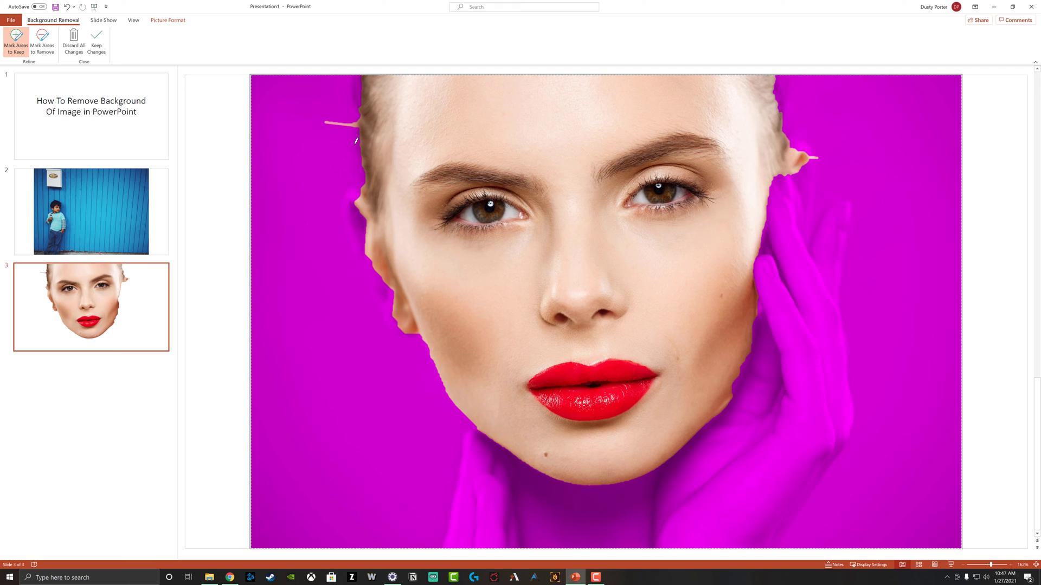
pyautogui.moveTo(354, 160)
pyautogui.mouseDown()
pyautogui.moveTo(351, 97)
pyautogui.moveTo(352, 141)
pyautogui.mouseUp()
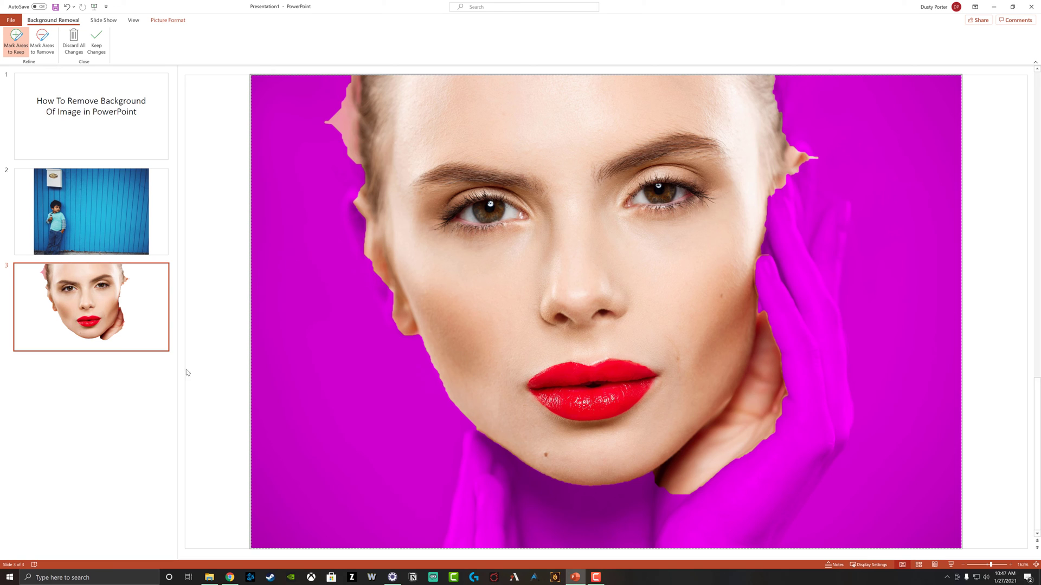
pyautogui.click(96, 50)
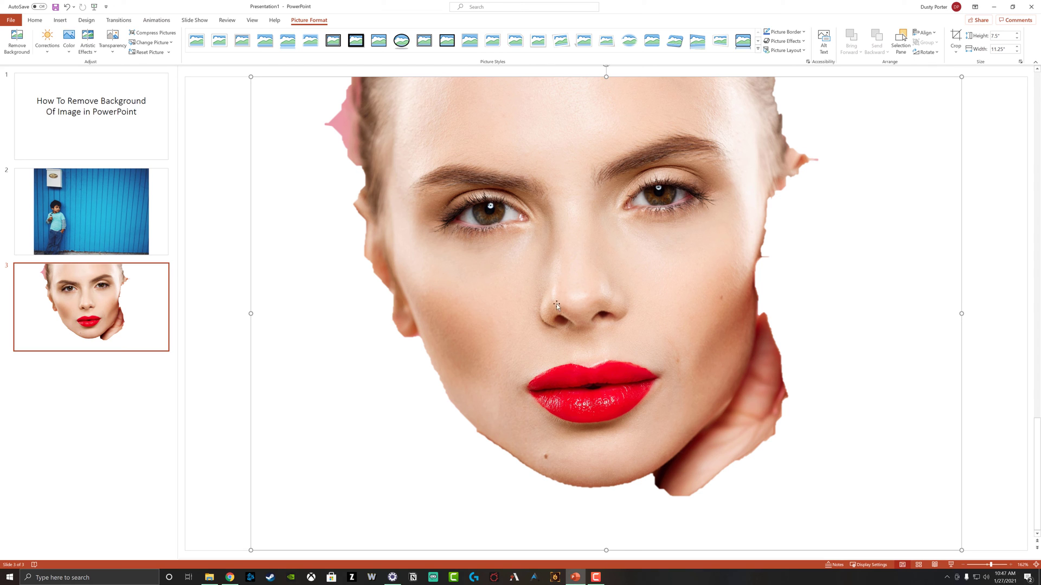
# Move the face cutout slightly down on slide 3, then go to slide 2 with the boy photo
pyautogui.scroll(1, 502, 347)
pyautogui.scroll(-1, 502, 347)
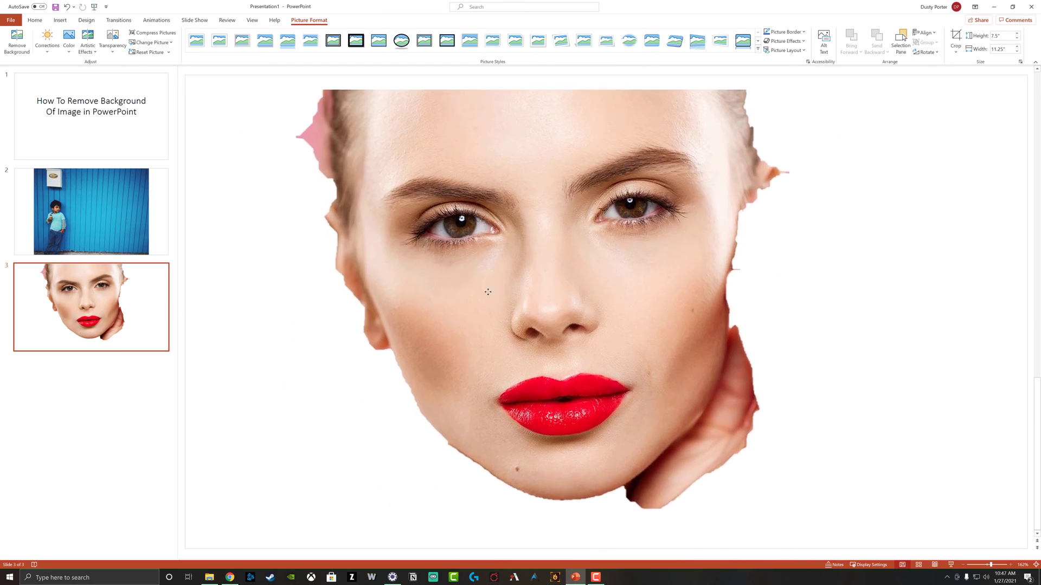
pyautogui.moveTo(488, 292); pyautogui.dragTo(488, 321)
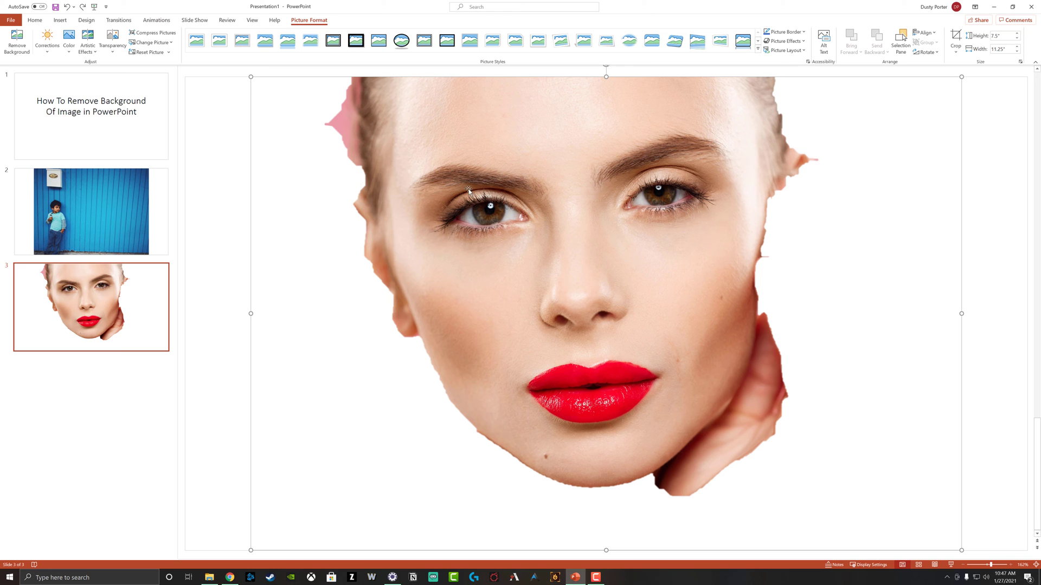
pyautogui.click(131, 214)
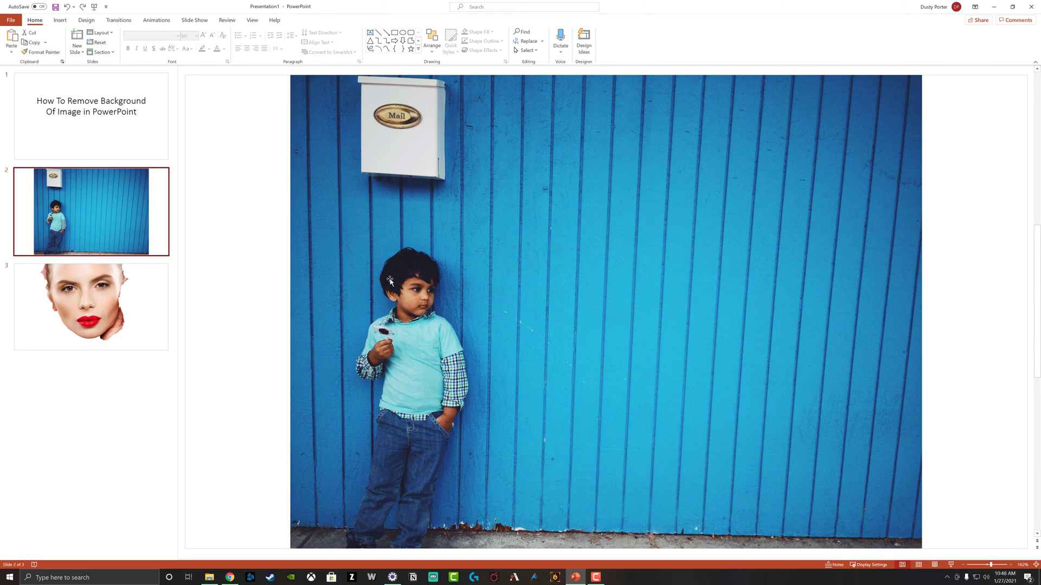
# Start Remove Background on the boy photo, marking the blue wall to remove and the boy to keep
pyautogui.click(523, 192)
pyautogui.click(15, 43)
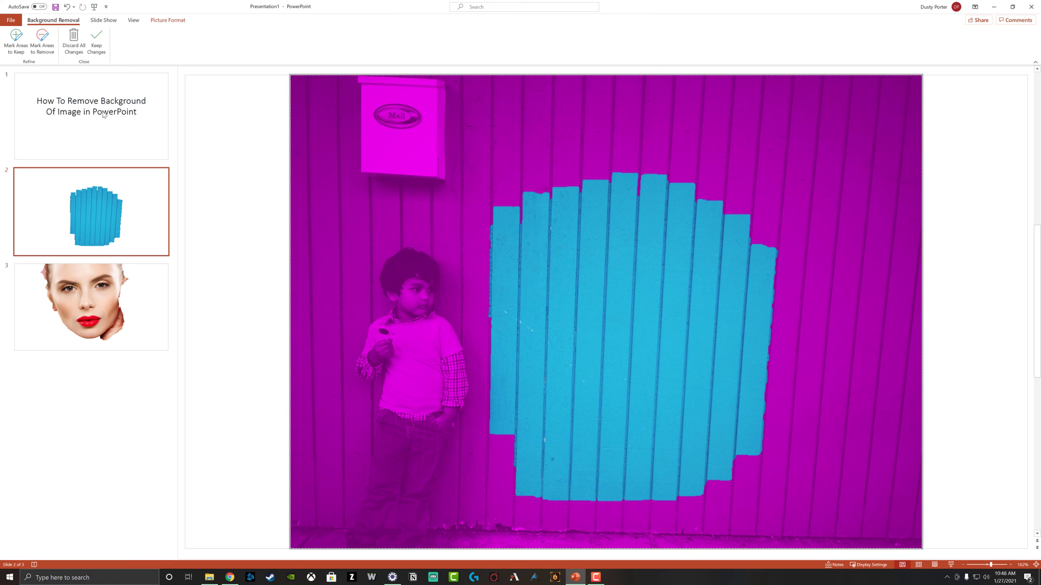
pyautogui.click(42, 42)
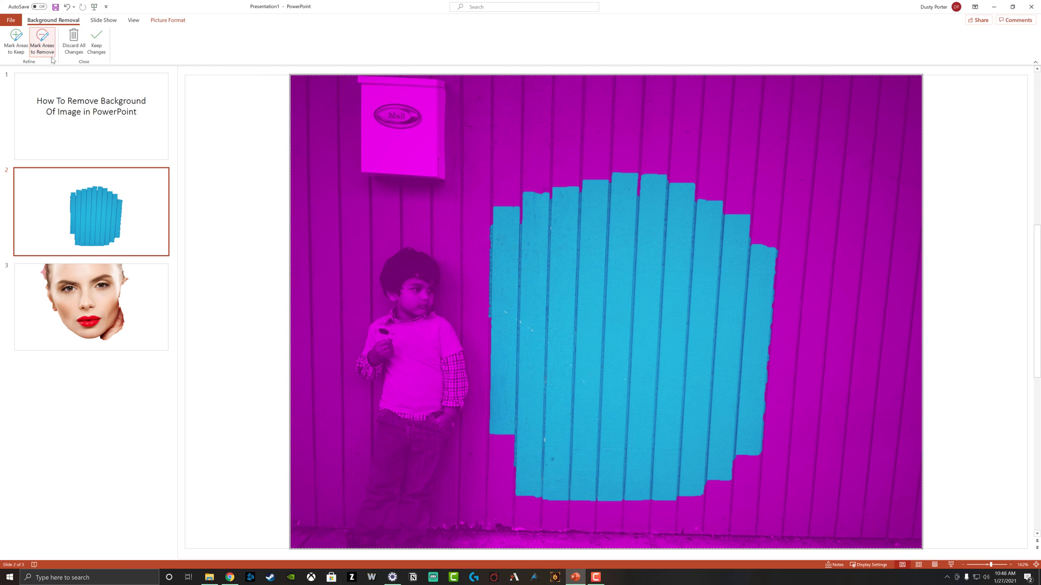
pyautogui.moveTo(522, 223)
pyautogui.mouseDown()
pyautogui.moveTo(679, 258)
pyautogui.moveTo(579, 427)
pyautogui.moveTo(650, 469)
pyautogui.mouseUp()
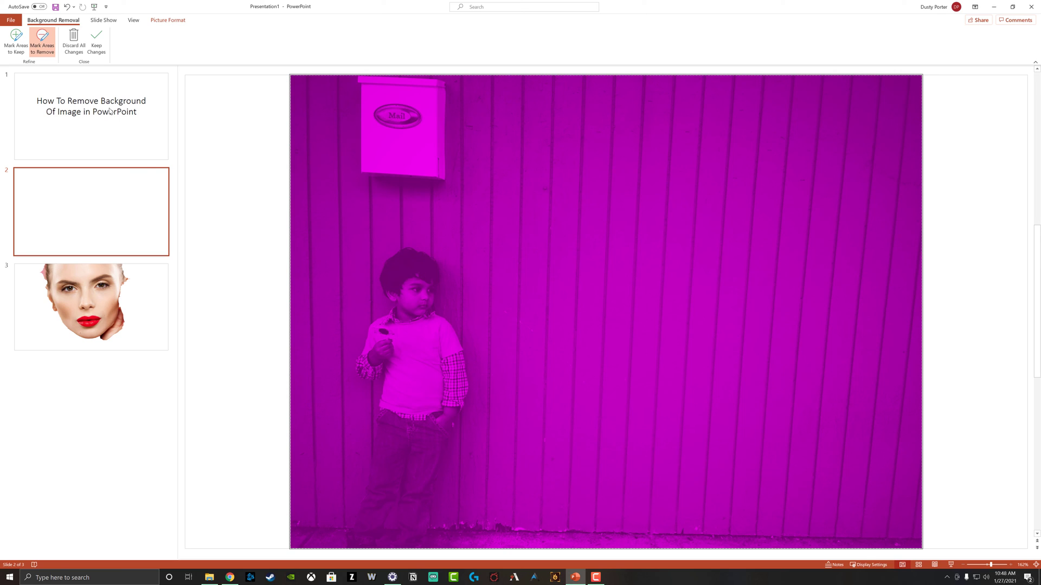
pyautogui.click(16, 47)
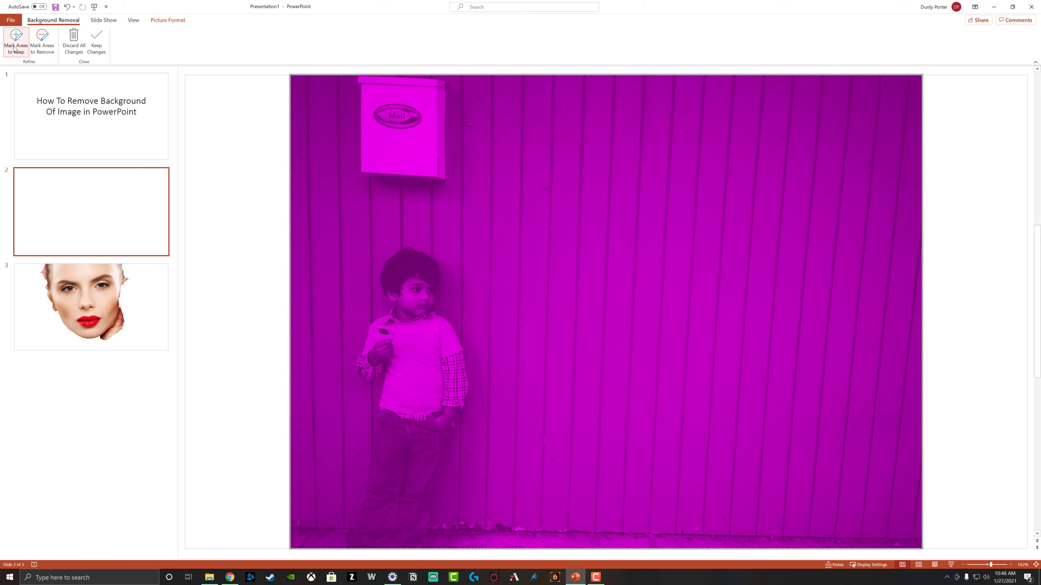
pyautogui.moveTo(381, 268)
pyautogui.mouseDown()
pyautogui.moveTo(391, 310)
pyautogui.moveTo(366, 322)
pyautogui.moveTo(357, 373)
pyautogui.moveTo(367, 387)
pyautogui.moveTo(385, 378)
pyautogui.moveTo(348, 547)
pyautogui.moveTo(433, 547)
pyautogui.moveTo(434, 475)
pyautogui.moveTo(471, 377)
pyautogui.moveTo(429, 297)
pyautogui.moveTo(427, 247)
pyautogui.moveTo(406, 245)
pyautogui.moveTo(379, 271)
pyautogui.mouseUp()
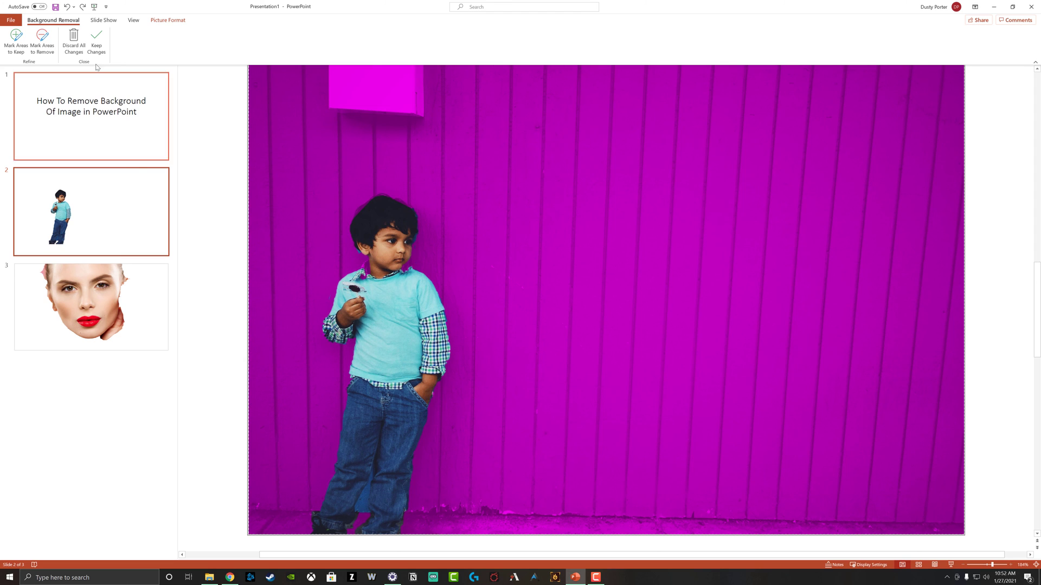
# Keep the boy cutout, place it near the slide's upper centre, and return to slide 1
pyautogui.click(97, 46)
pyautogui.moveTo(497, 242); pyautogui.dragTo(502, 211)
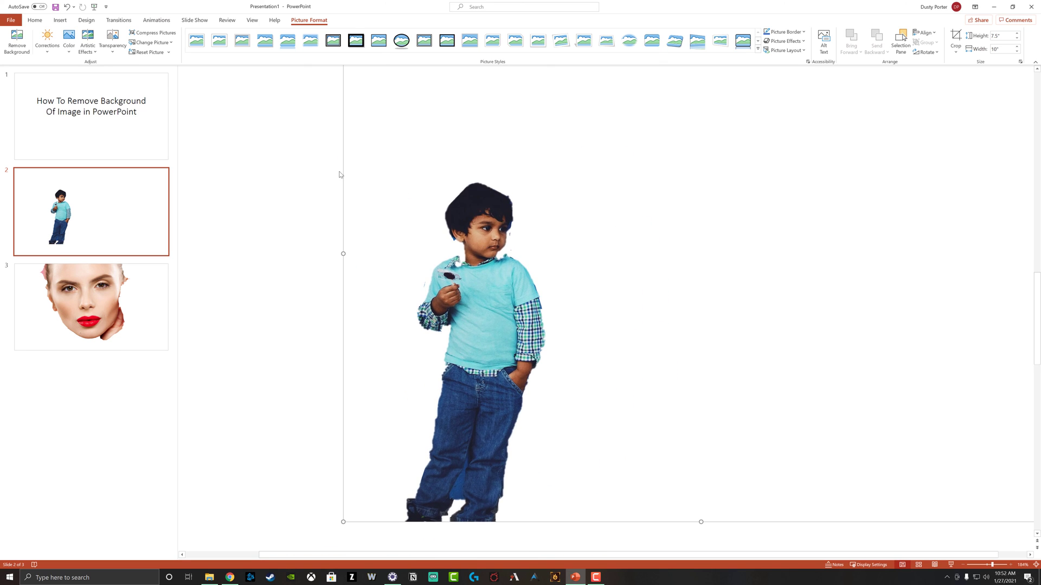
pyautogui.moveTo(346, 352); pyautogui.dragTo(651, 149)
pyautogui.click(977, 569)
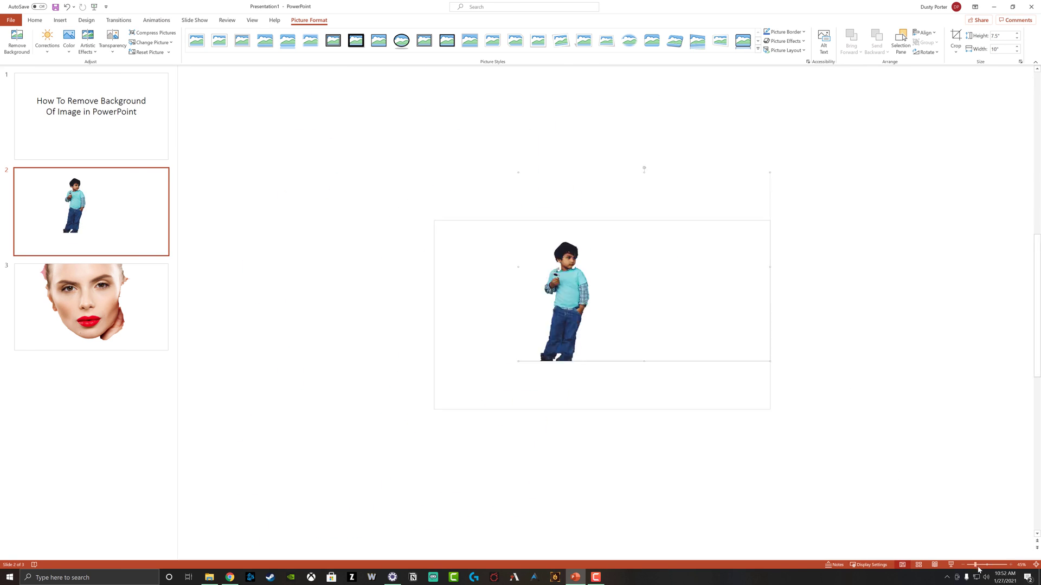
pyautogui.click(108, 133)
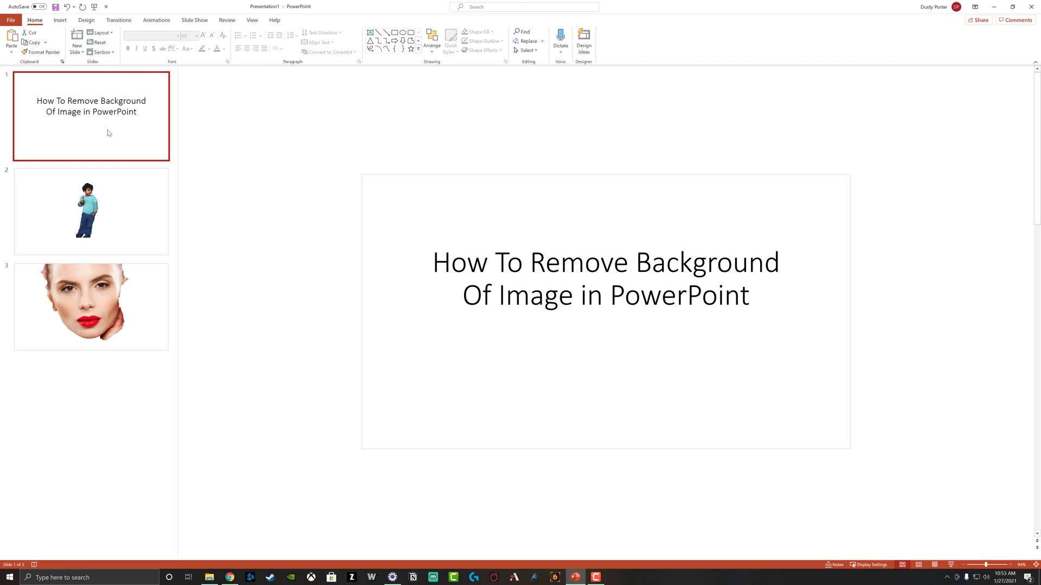